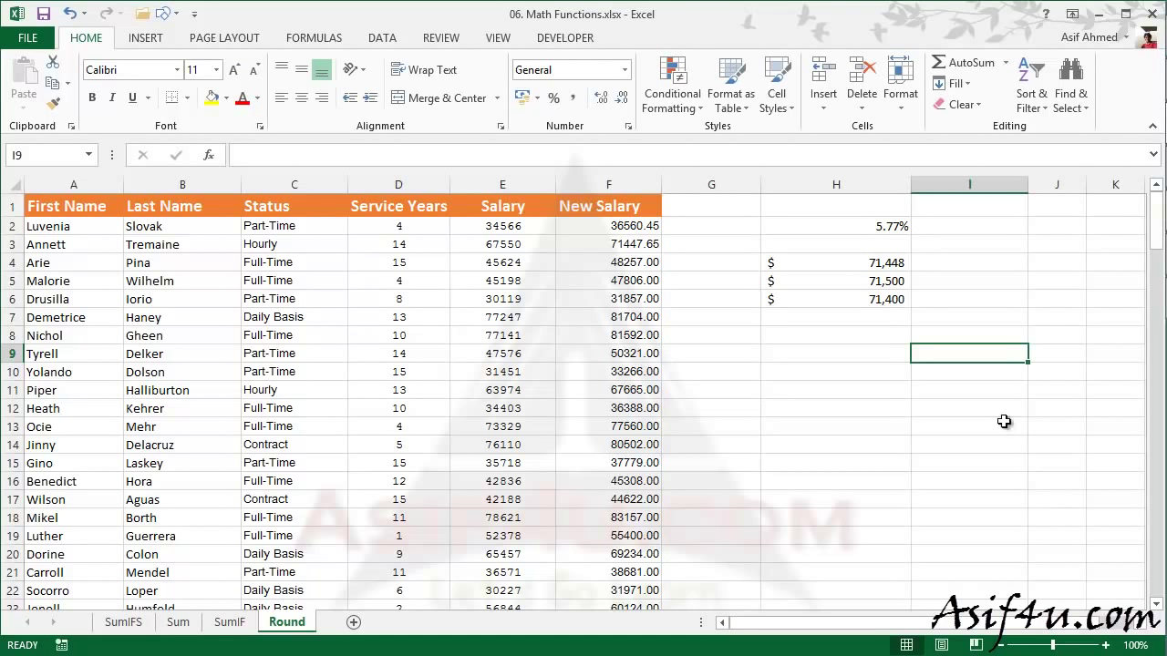
Scroll right past the employee table until the empty columns beyond it are showing
scroll(977, 398, down, 1)
scroll(977, 398, up, 1)
scroll(975, 622, right, 1)
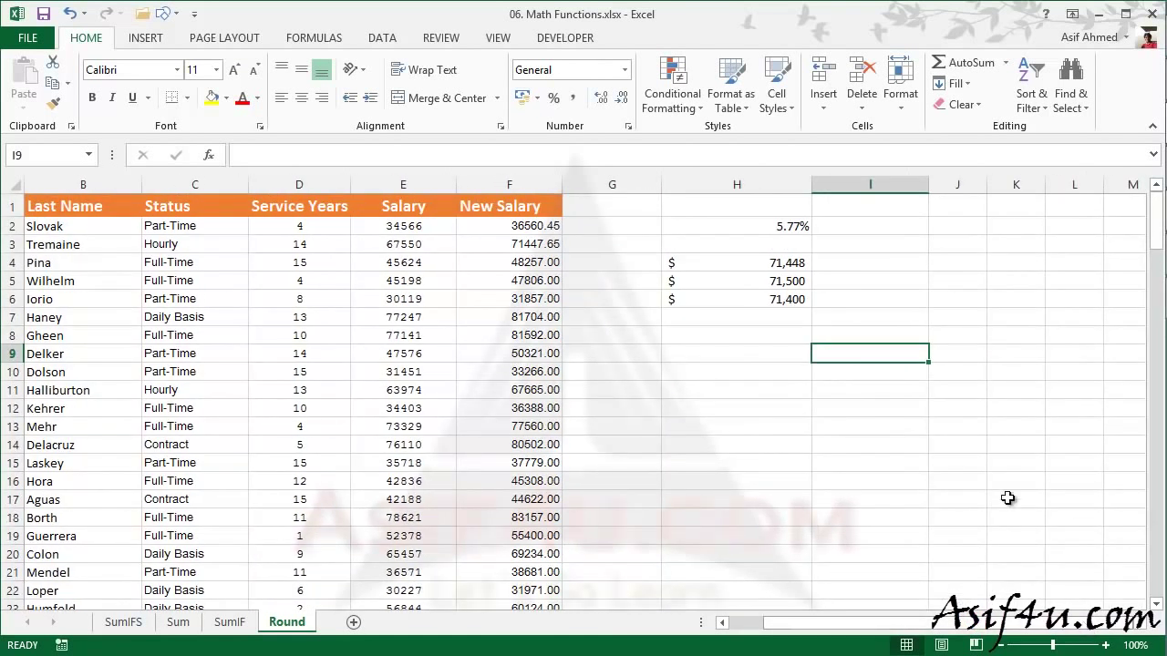
scroll(1137, 629, right, 2)
scroll(1137, 629, right, 2)
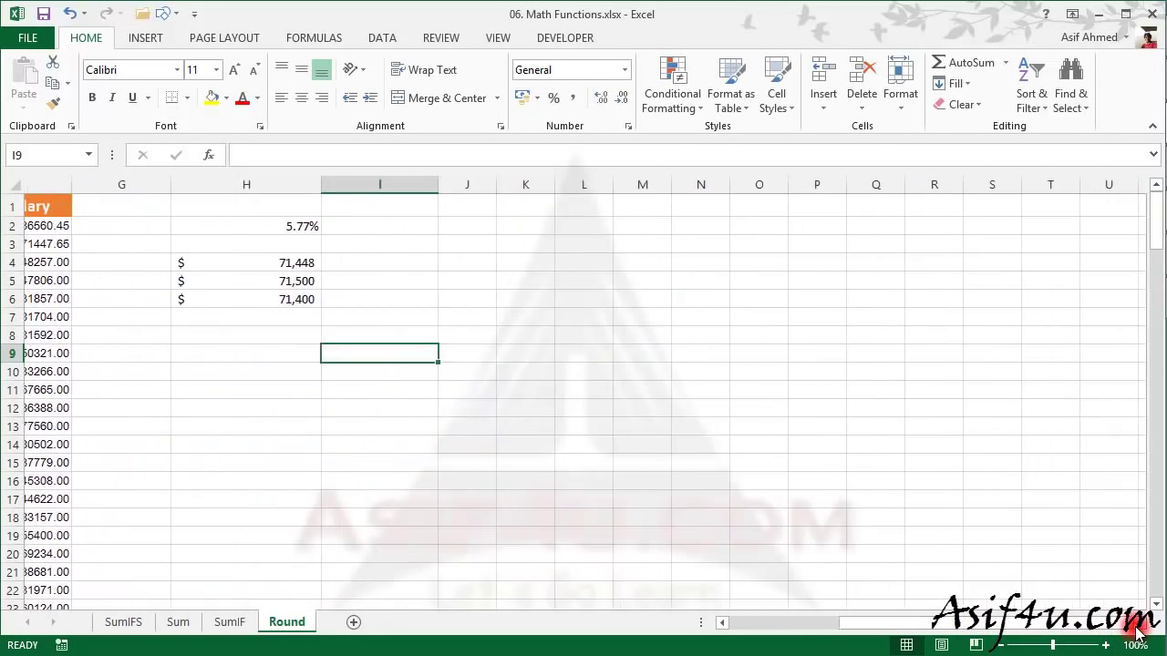
scroll(1137, 629, right, 2)
Enter a =RAND() formula in cell L4 to produce a random decimal
click(268, 261)
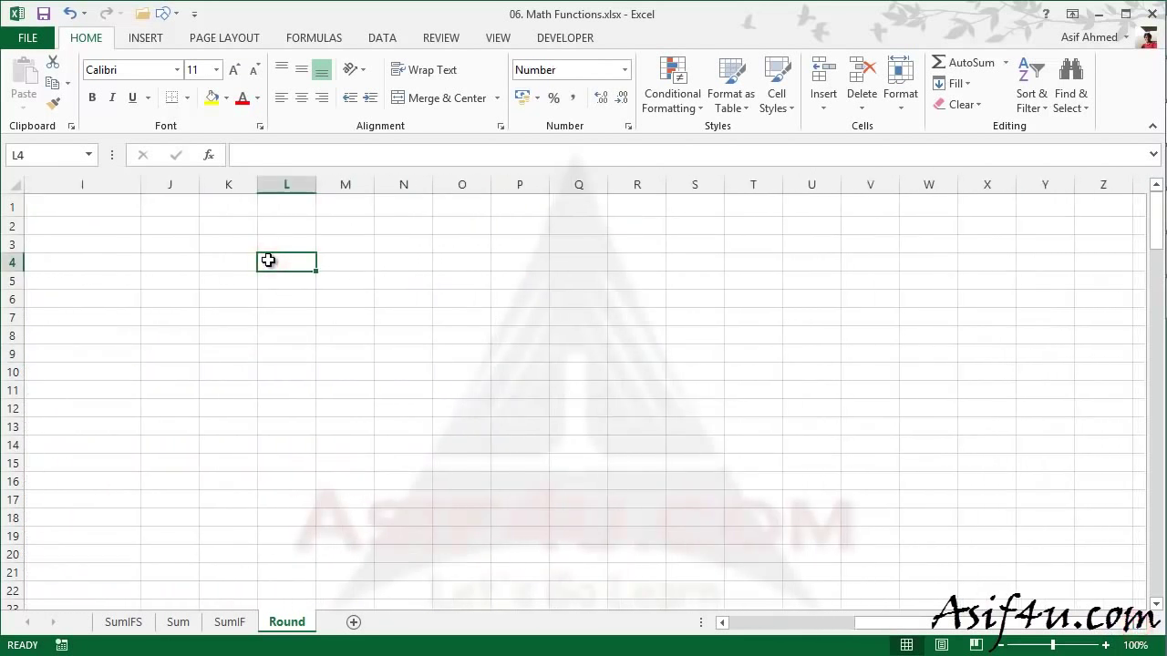
text(=rand)
key(Tab)
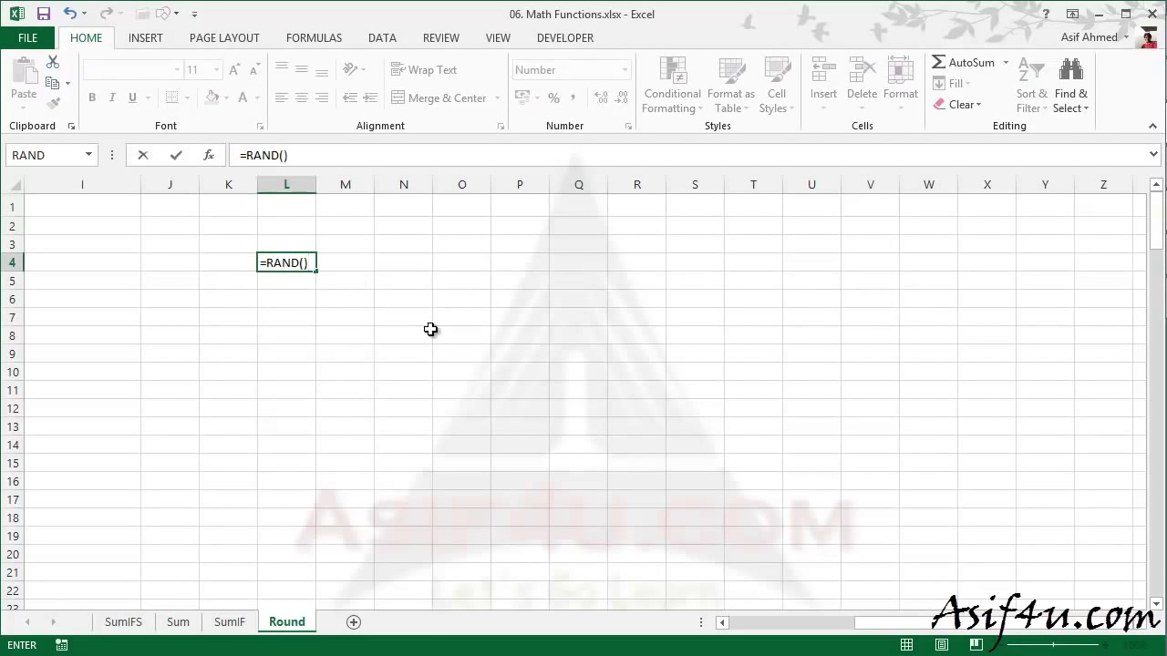
key(Return)
click(278, 264)
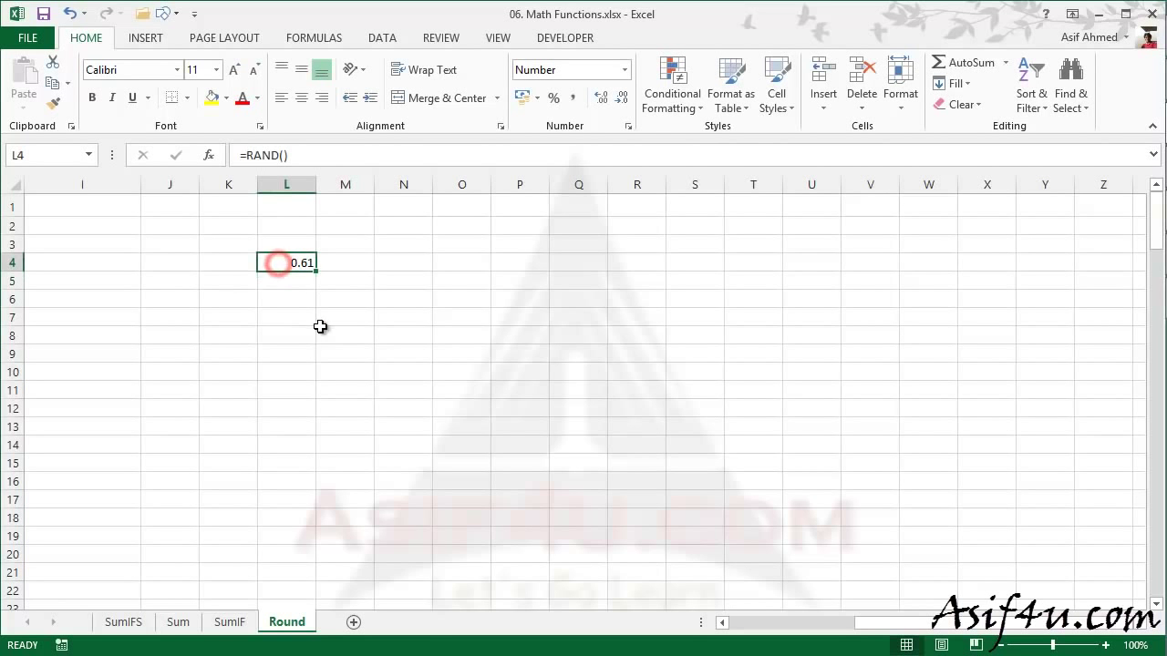
Enter 'h' in N9 so the sheet recalculates L4's random value
click(388, 358)
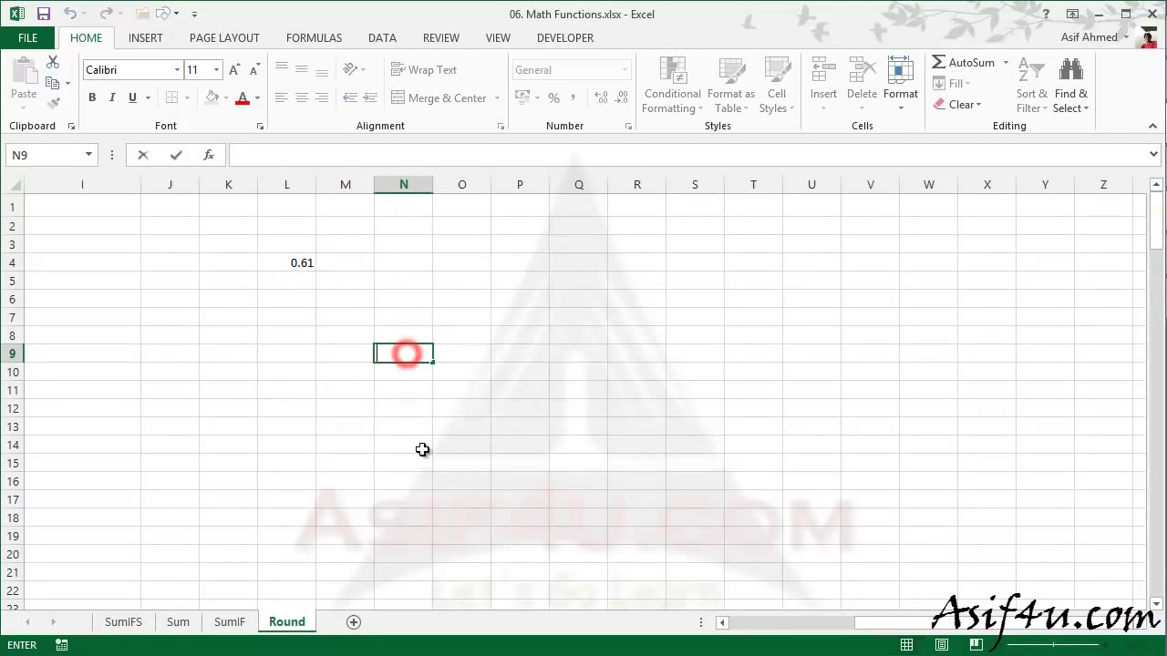
double_click(419, 353)
text(h)
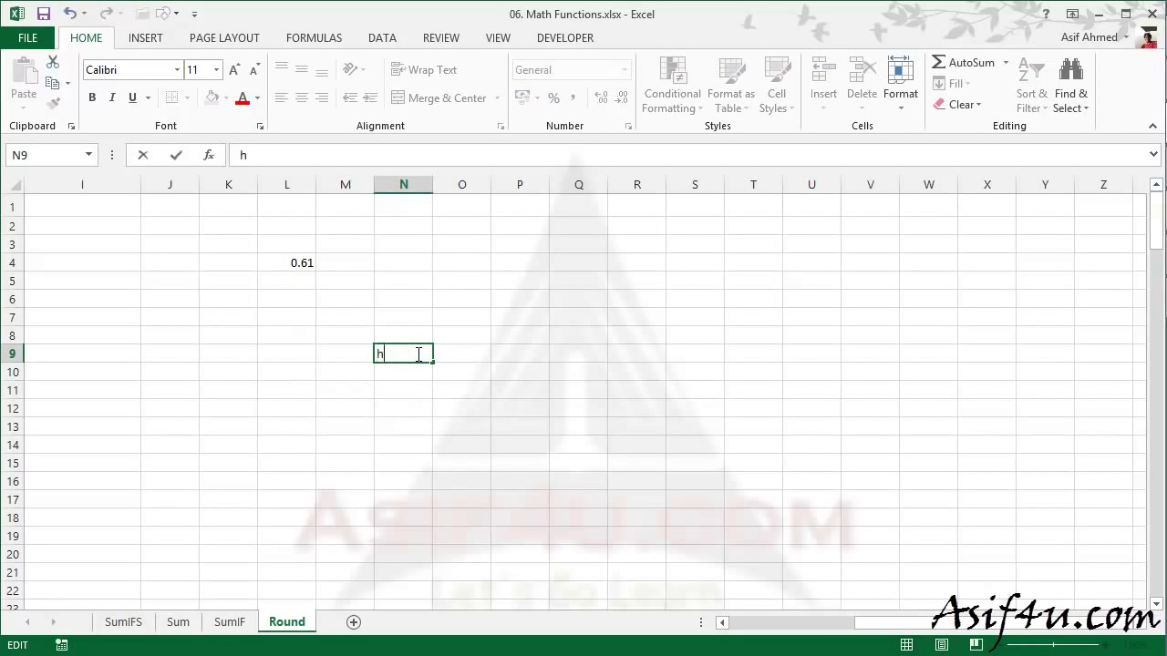
key(Return)
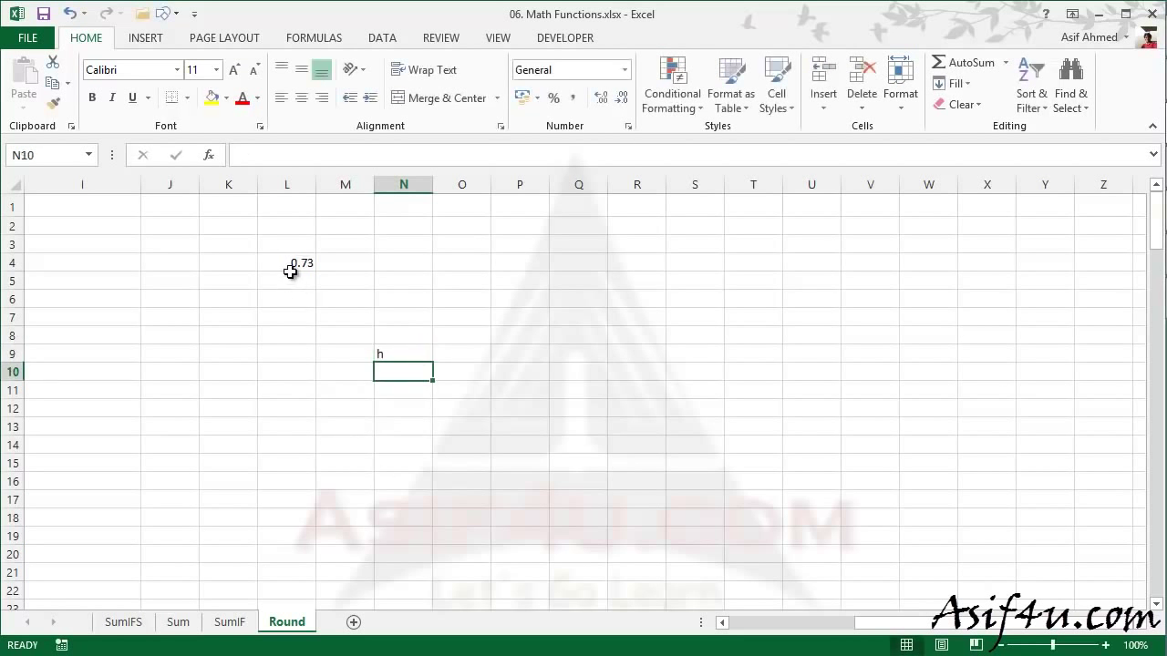
click(291, 266)
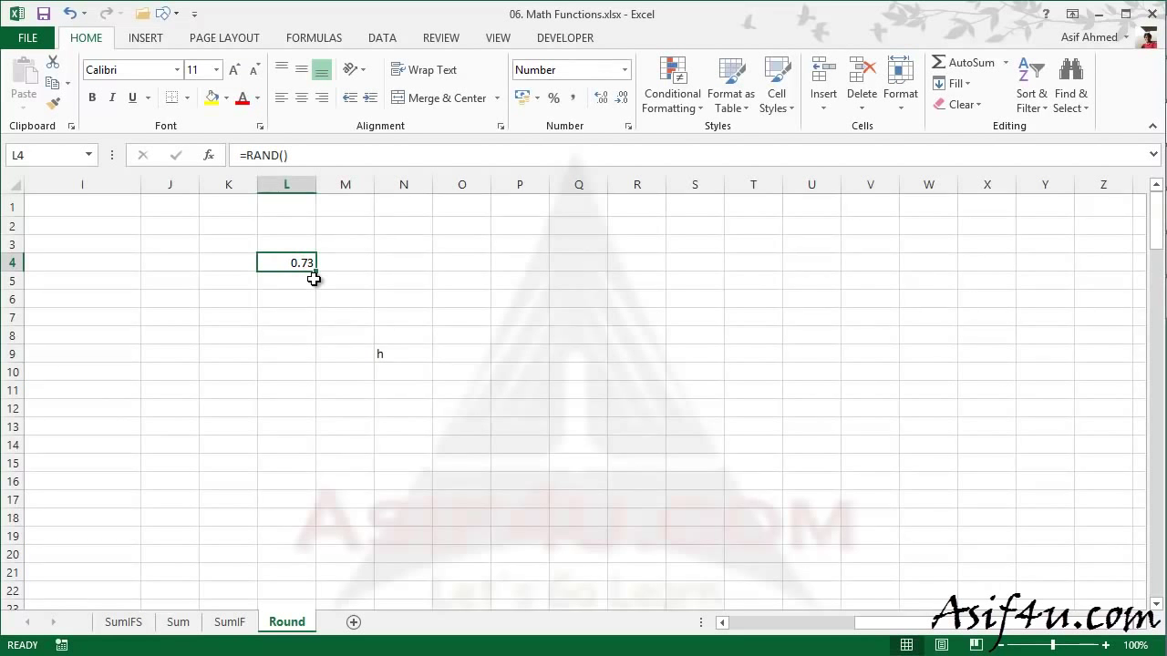
Copy the RAND formula from L4 down to L16 and clear the stray 'h' from N9
drag(314, 273, 313, 490)
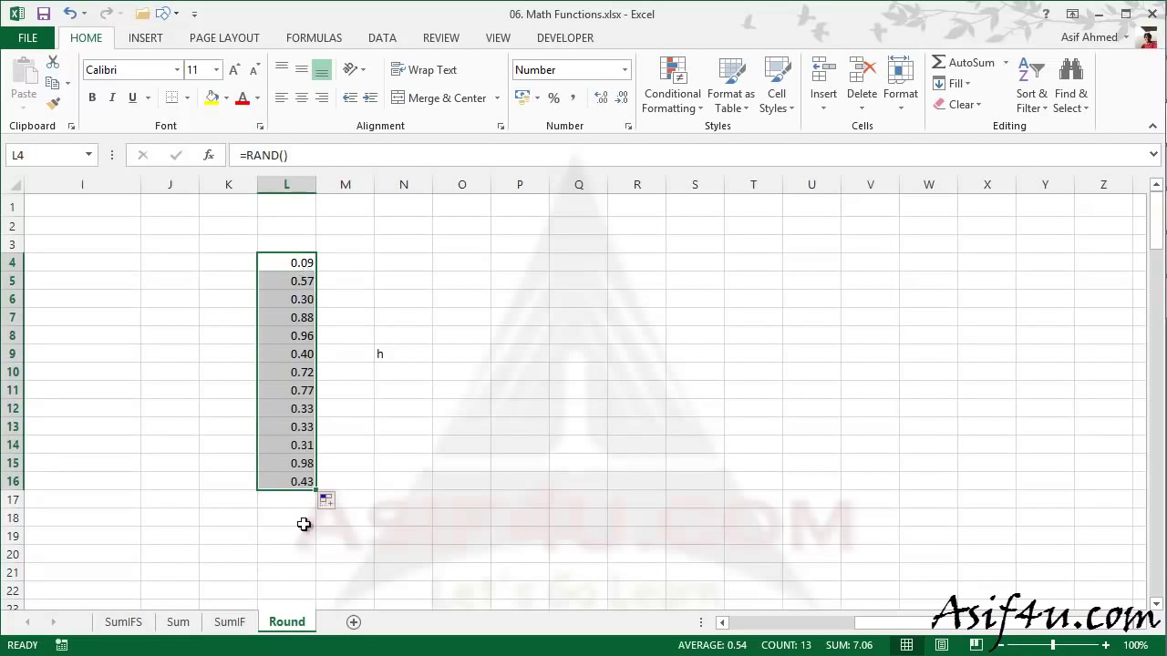
double_click(396, 354)
key(BackSpace)
click(456, 281)
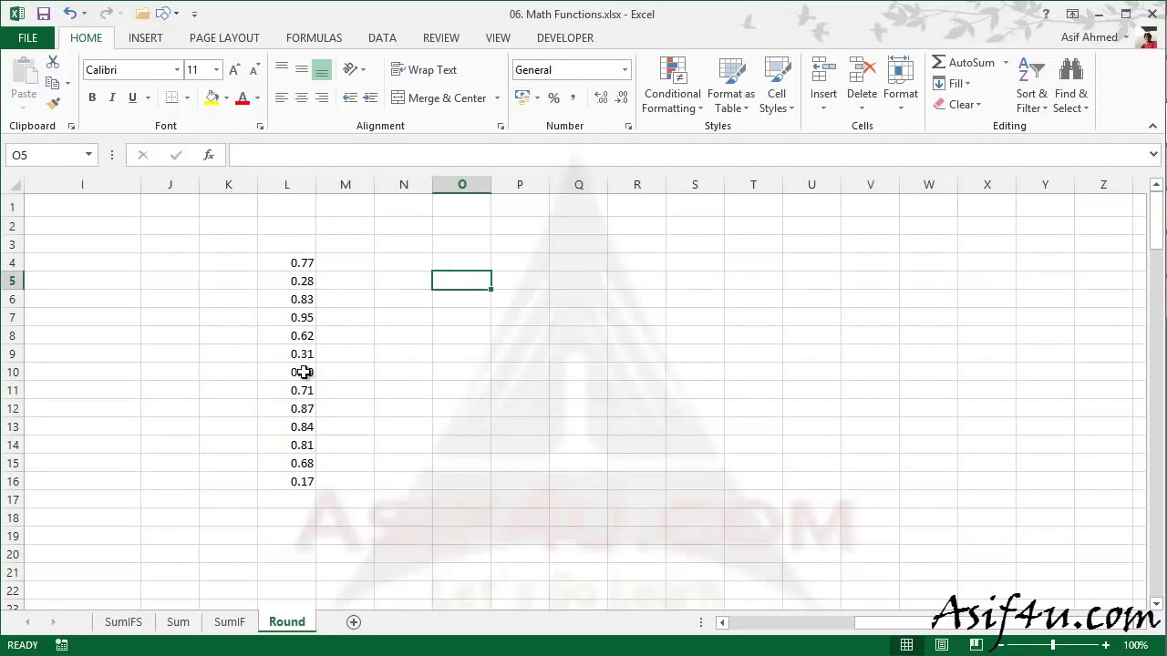
click(294, 263)
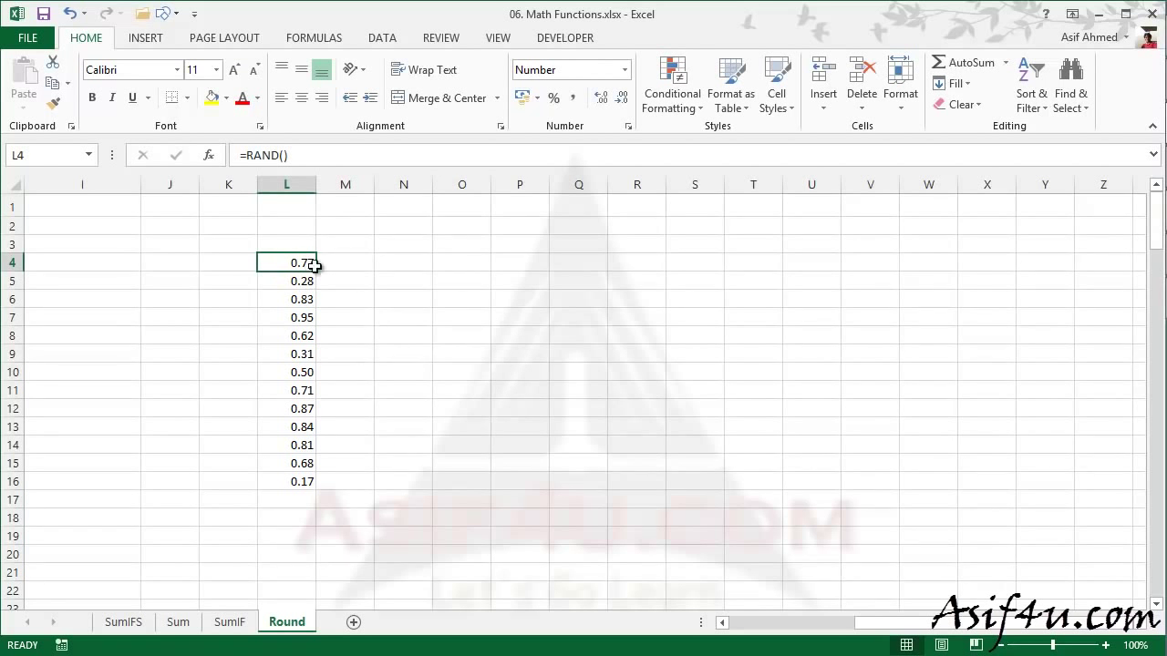
Change L4 to =RAND()*100, fill it down to L16, and hide decimals to show whole numbers
double_click(304, 263)
click(300, 156)
text(*100)
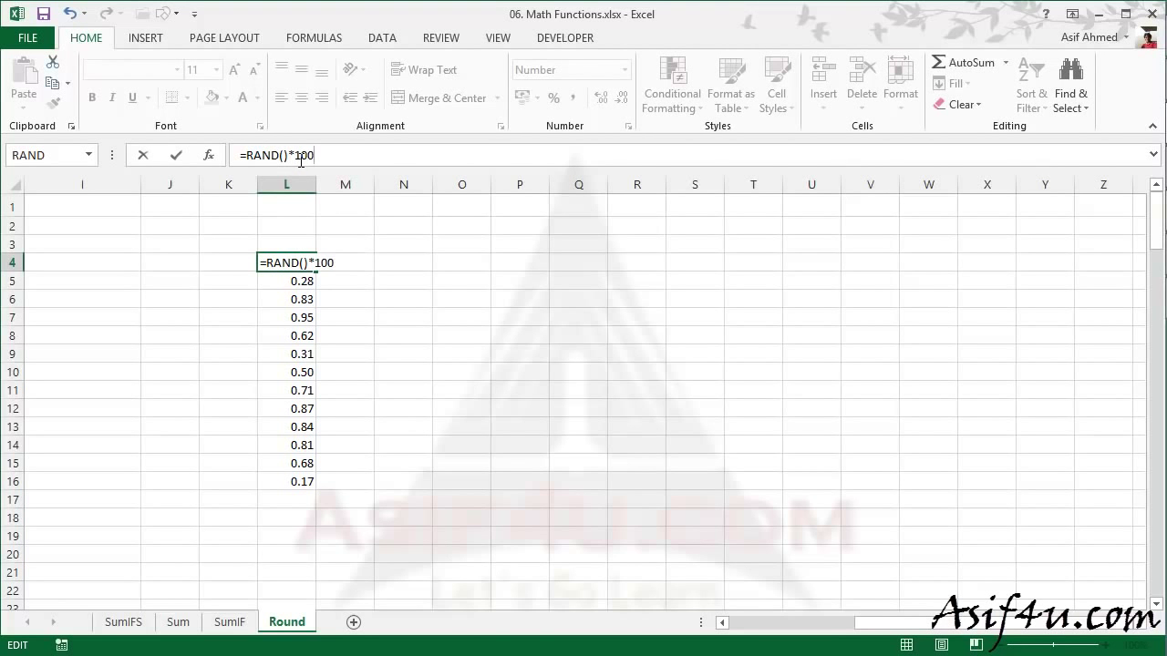
key(Return)
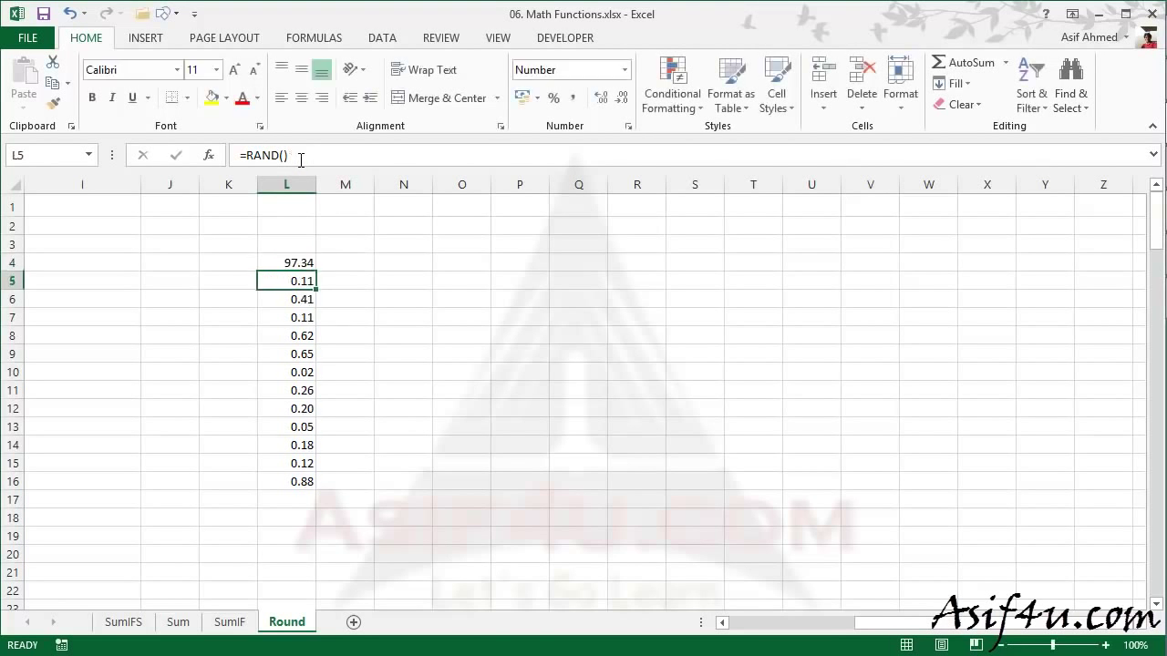
click(301, 262)
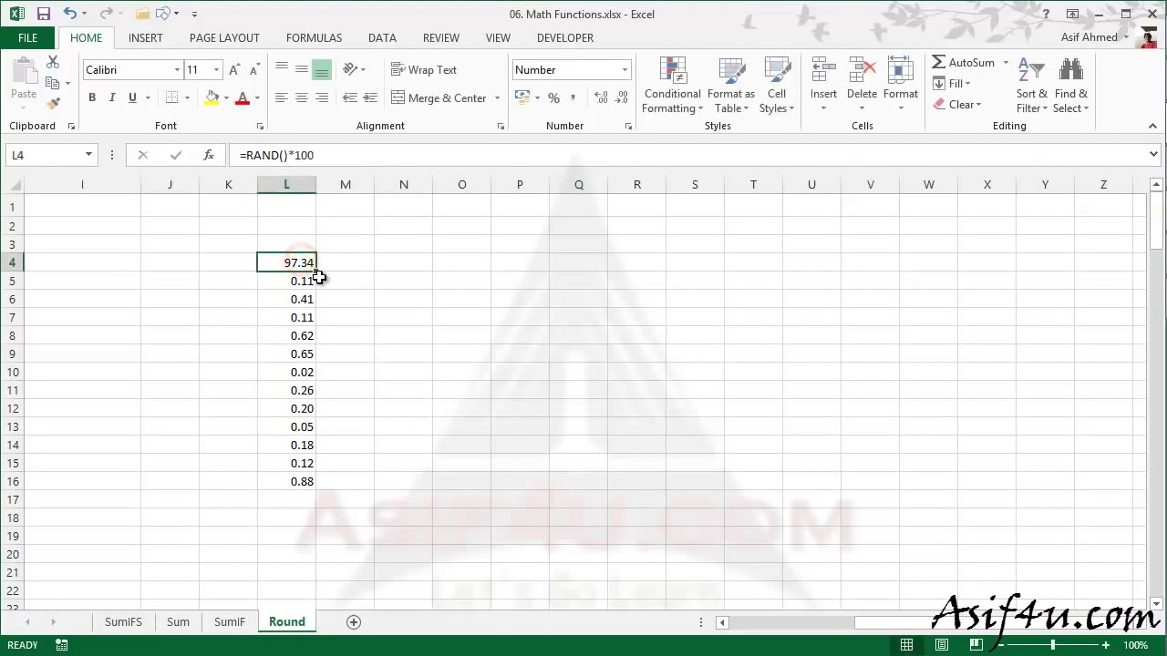
double_click(313, 271)
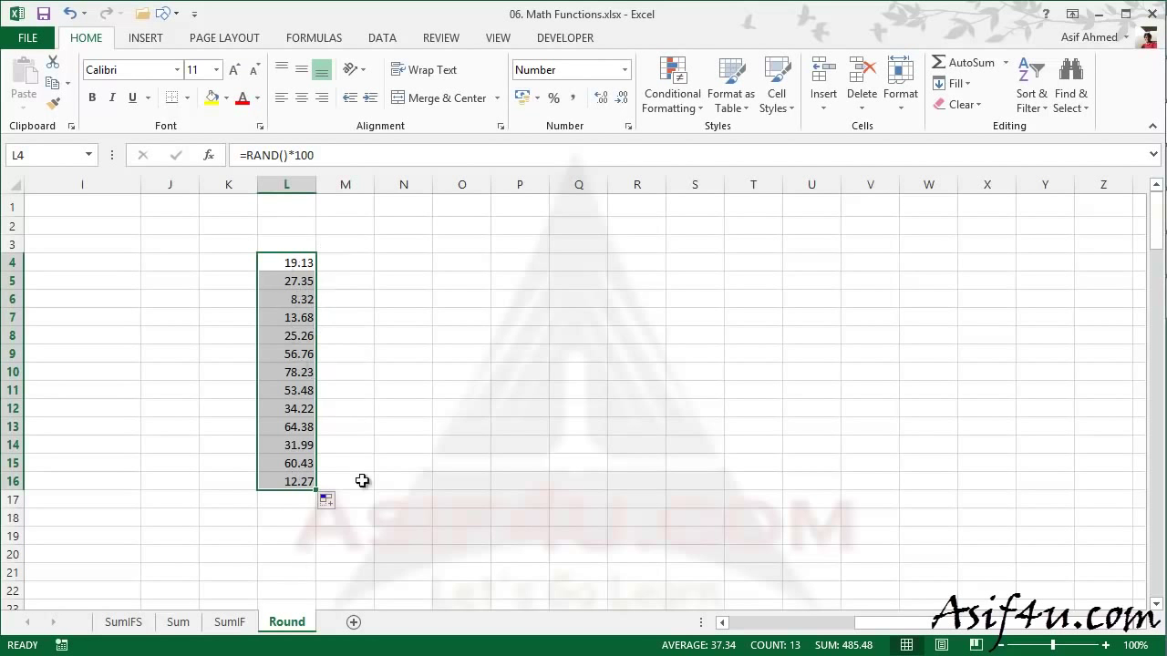
click(621, 101)
click(621, 101)
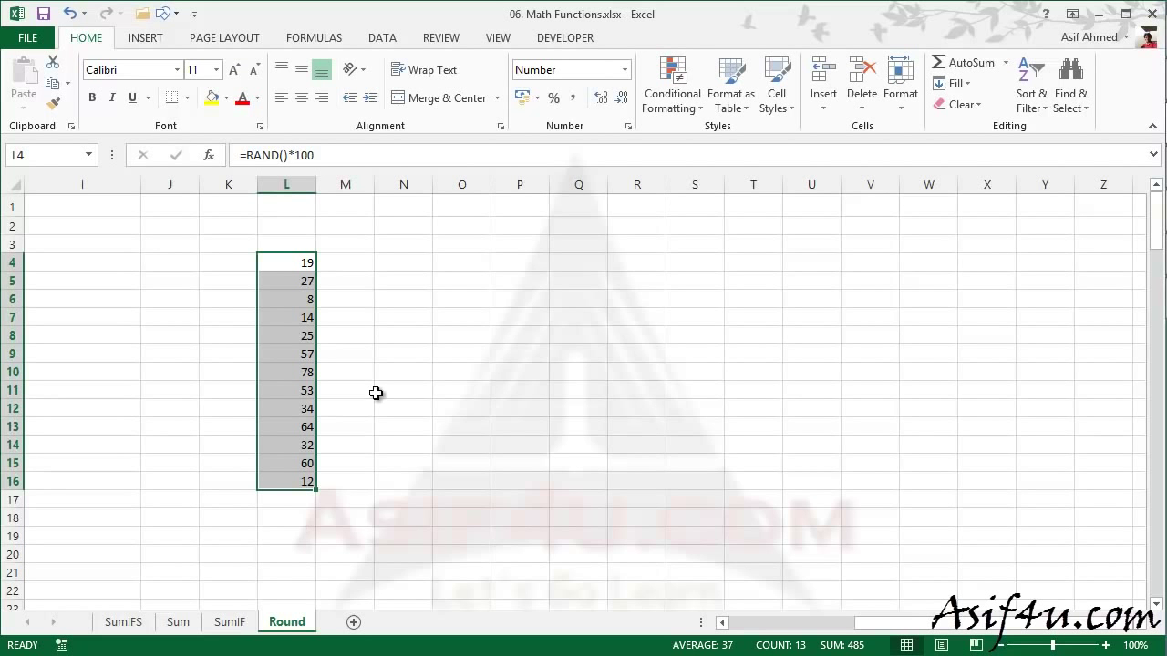
Scroll back left to the employee table and select the whole Status column C
click(450, 426)
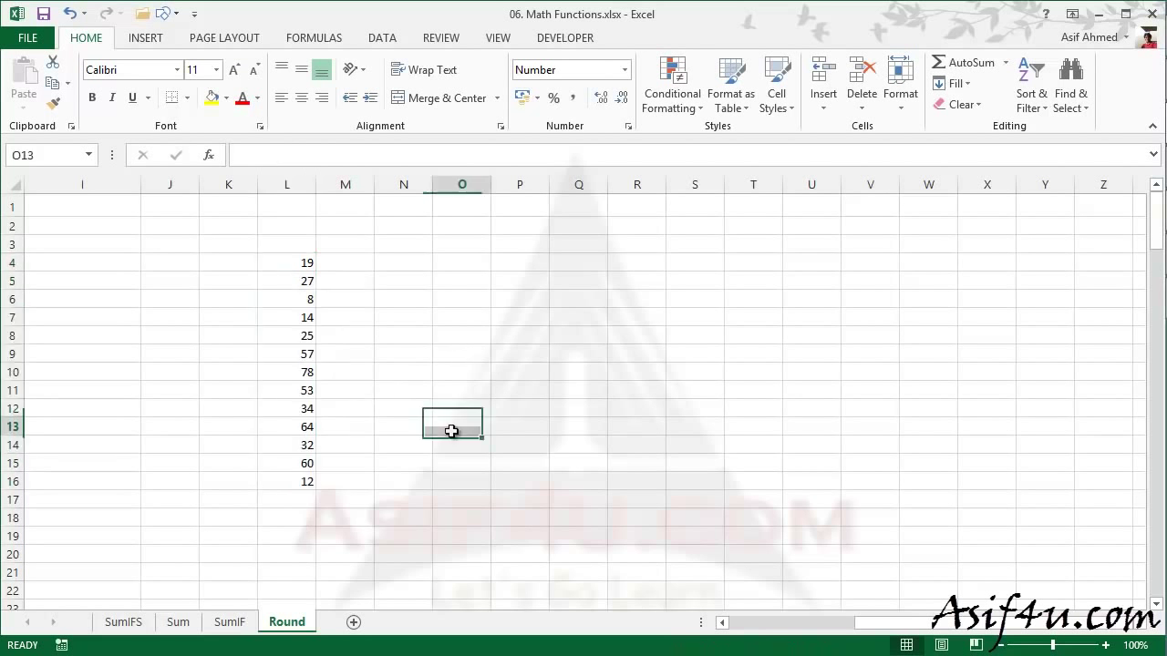
click(292, 265)
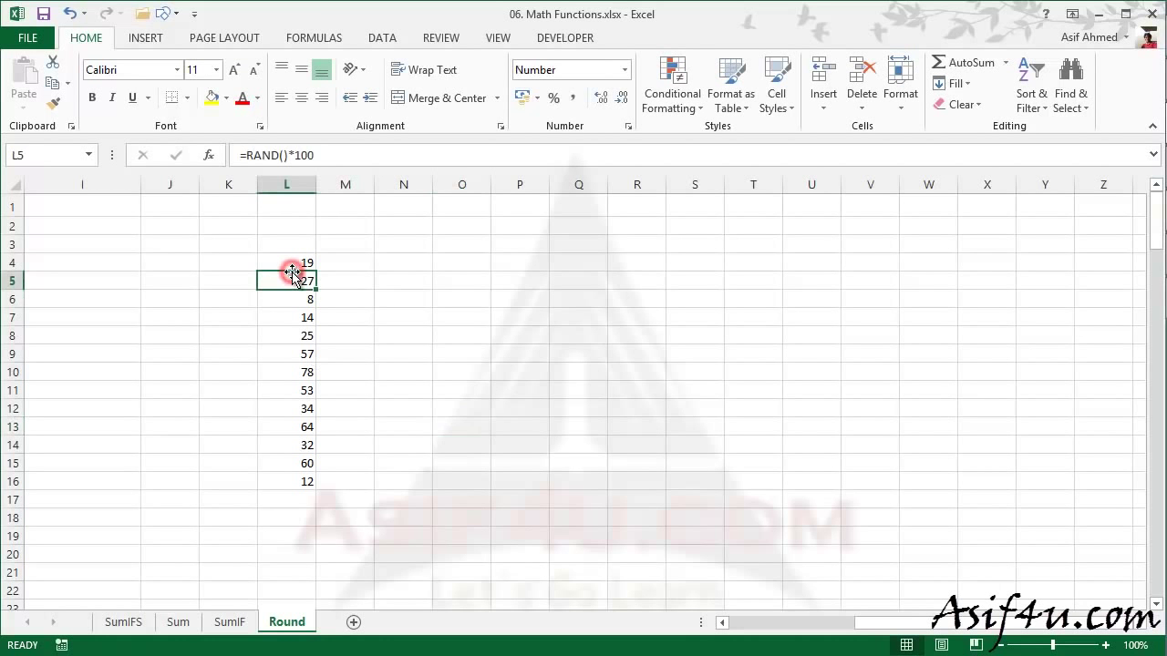
click(762, 625)
drag(762, 629, 746, 630)
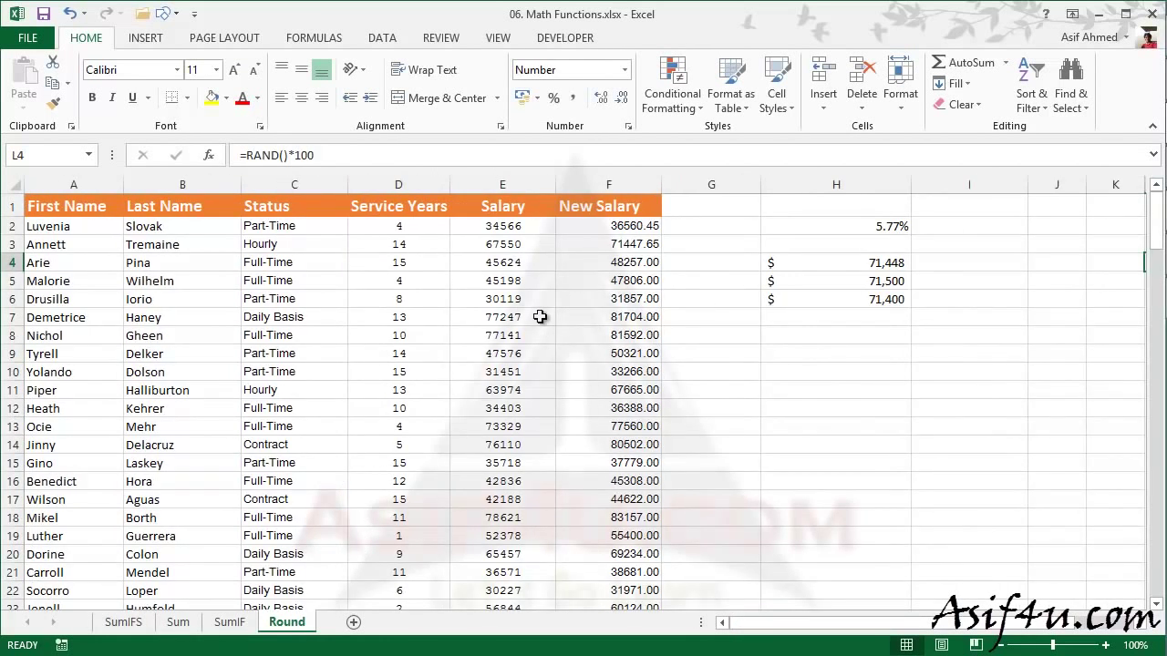
click(292, 185)
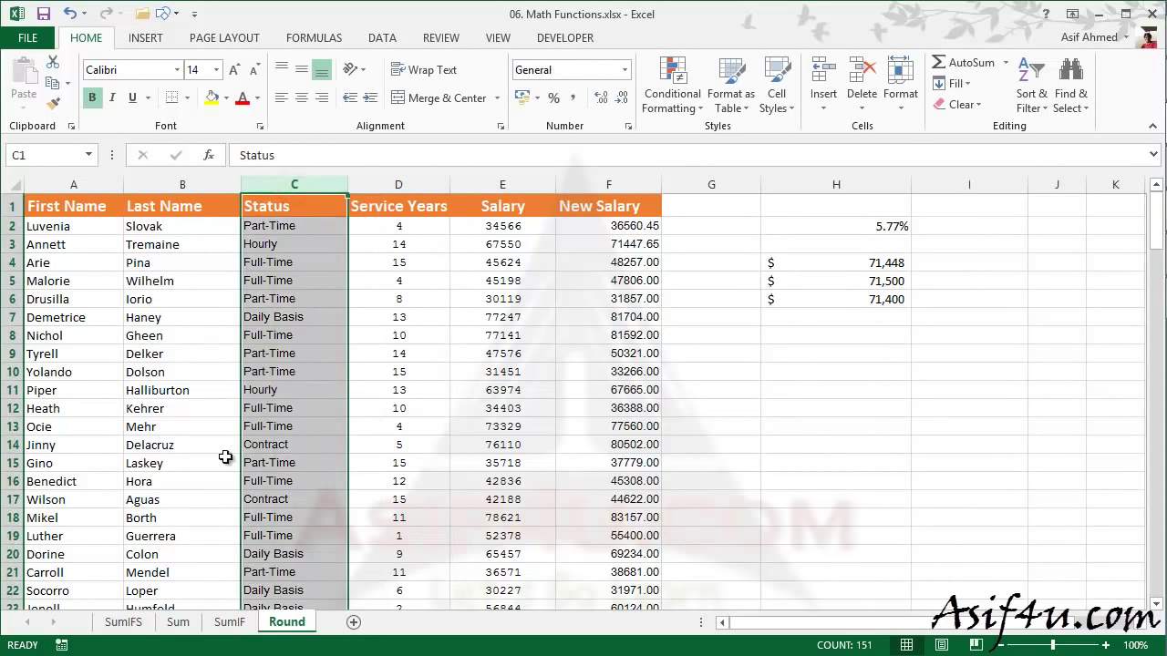
click(715, 226)
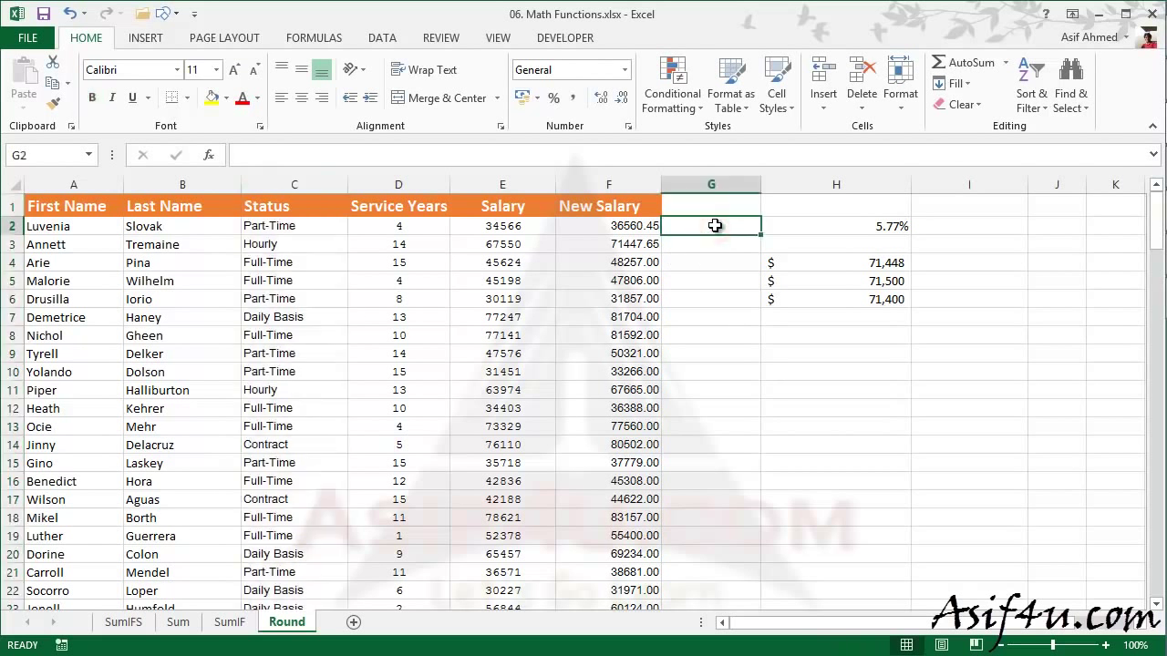
Enter =RAND() in G2, removing a stray cell reference from the formula
text(=rand)
key(Tab)
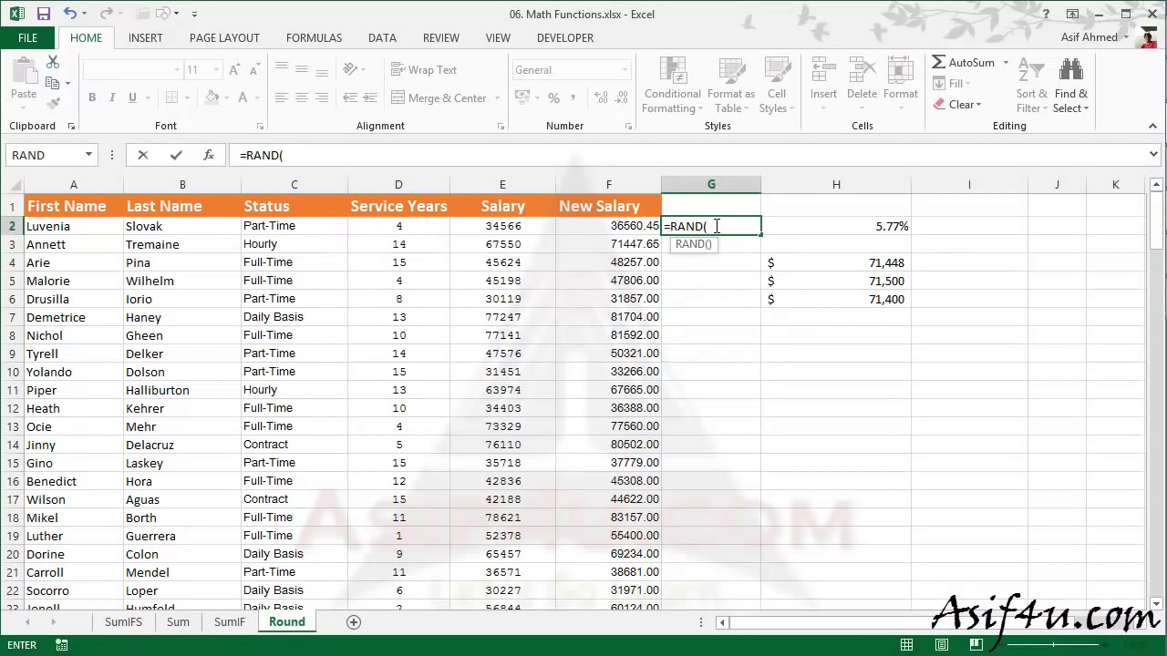
key(Right)
key(Left)
key(BackSpace)
key(BackSpace)
text())
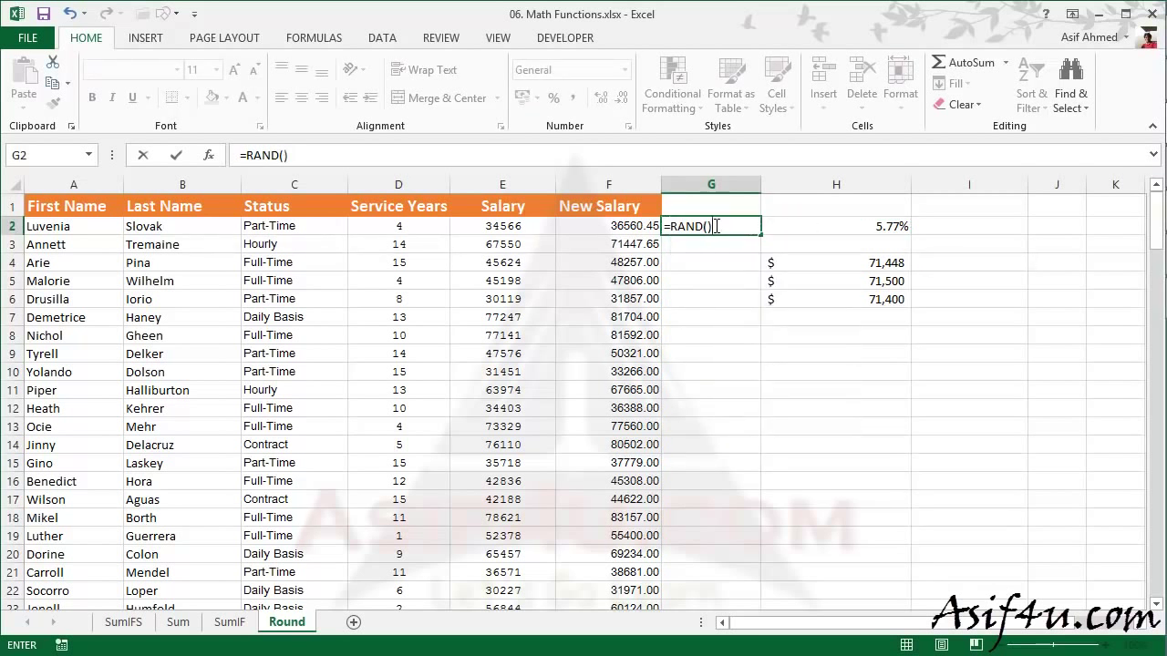
key(Return)
click(716, 226)
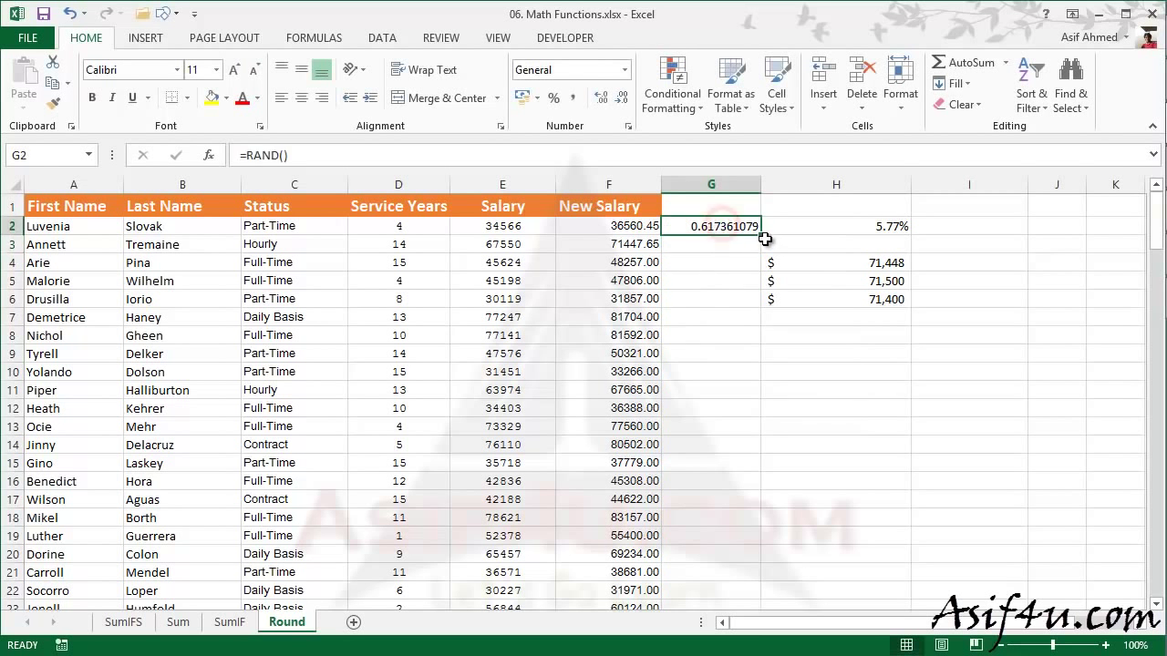
click(757, 243)
click(755, 230)
Fill the RAND formula from G2 down column G for every employee row
double_click(758, 235)
click(711, 354)
scroll(716, 354, down, 5)
scroll(720, 351, down, 2)
scroll(721, 351, down, 2)
scroll(721, 351, down, 5)
scroll(722, 351, down, 3)
scroll(722, 351, up, 10)
scroll(722, 351, up, 7)
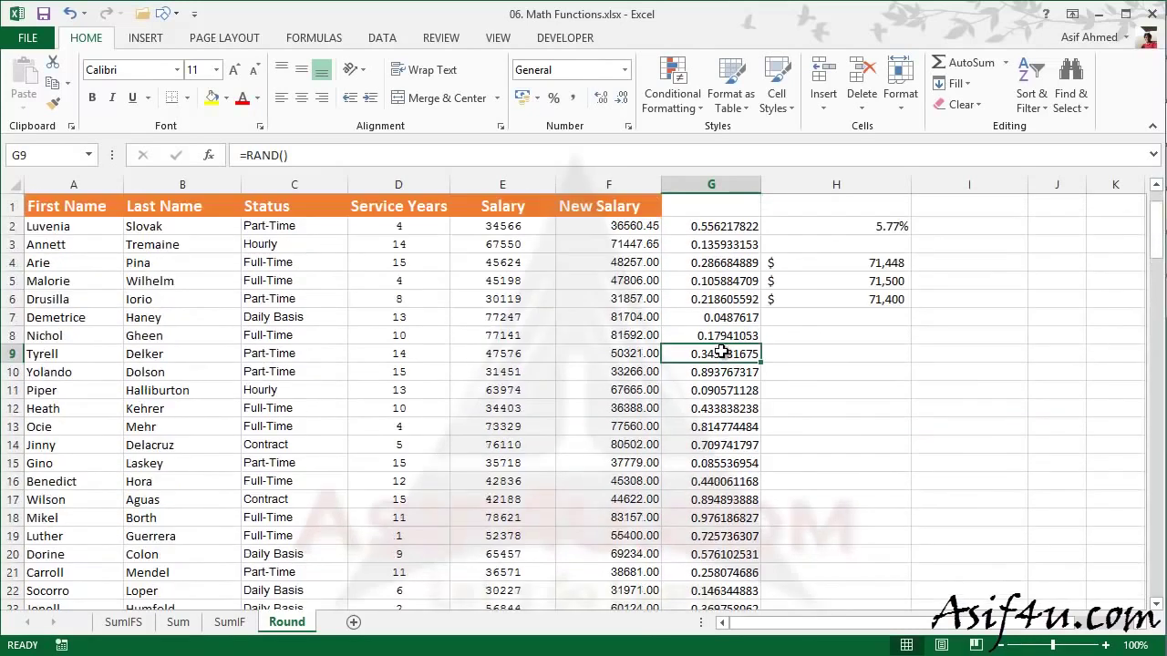
click(729, 224)
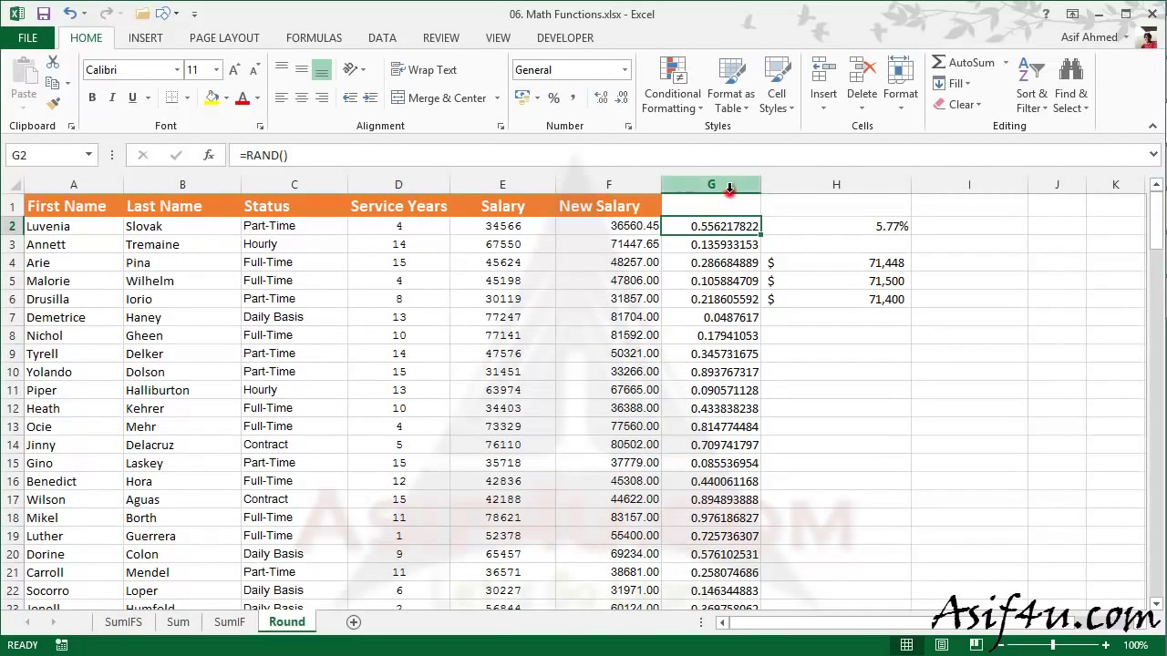
Try sorting column G from A to Z, then cancel the sort warning
click(726, 186)
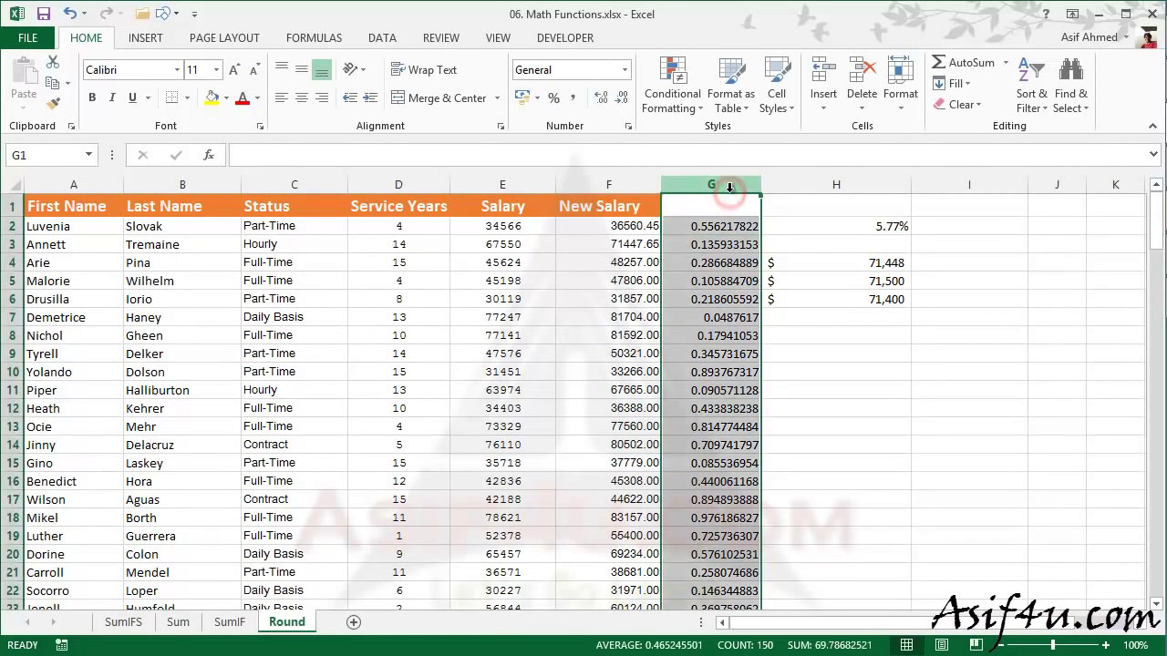
click(375, 38)
click(407, 75)
click(788, 386)
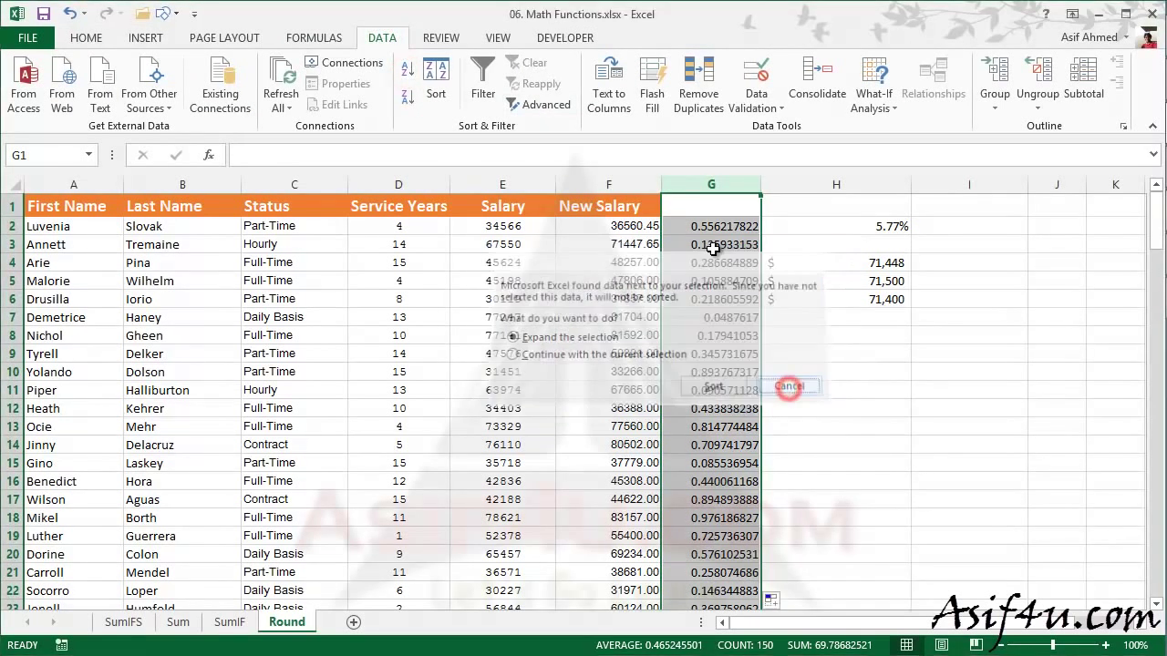
Select the random values from G2 down to the last row with Ctrl+Shift+Down
click(720, 228)
key(shift+Down)
key(shift+Down)
key(shift+Down)
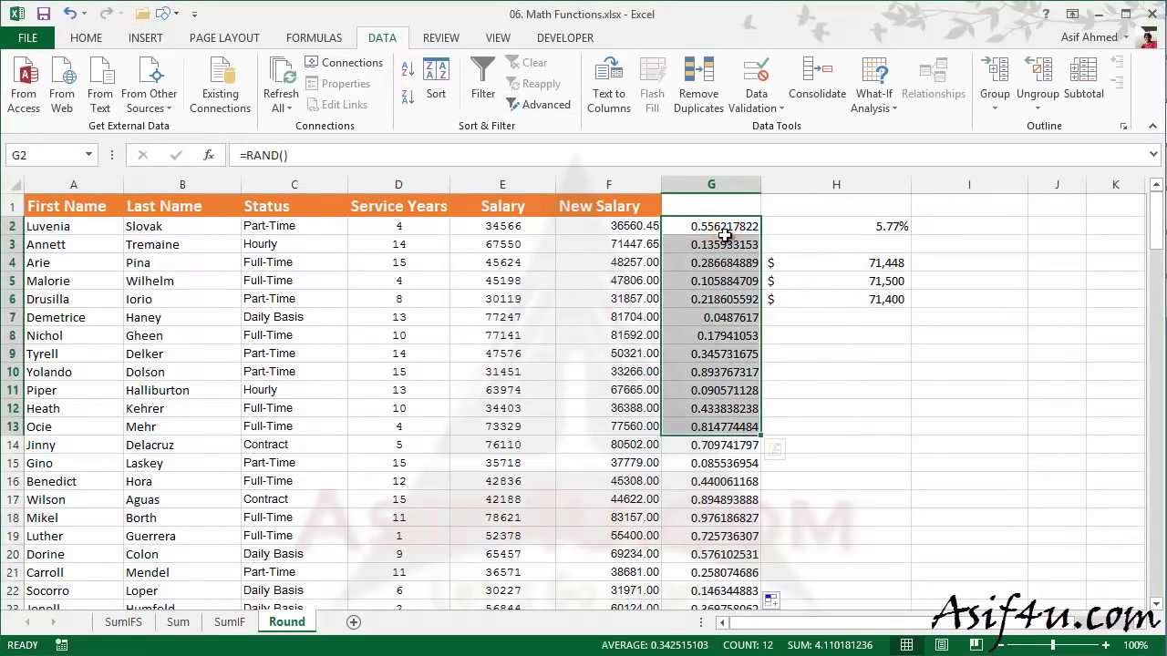
click(724, 234)
key(ctrl+shift+Down)
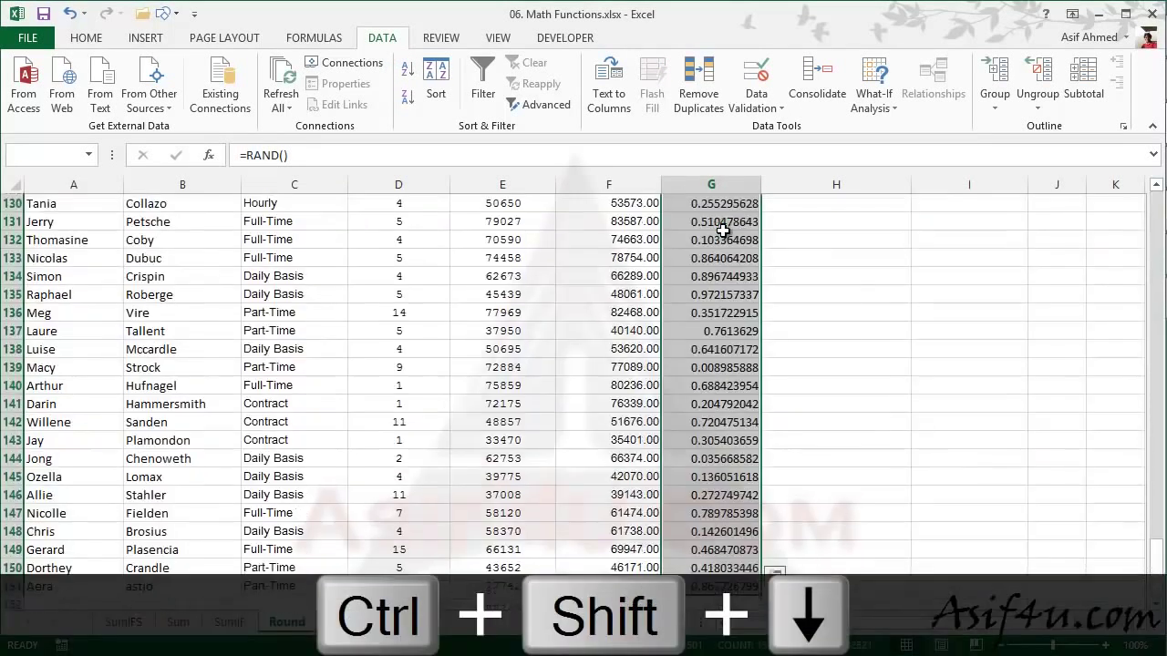
scroll(780, 262, up, 2)
scroll(781, 262, up, 4)
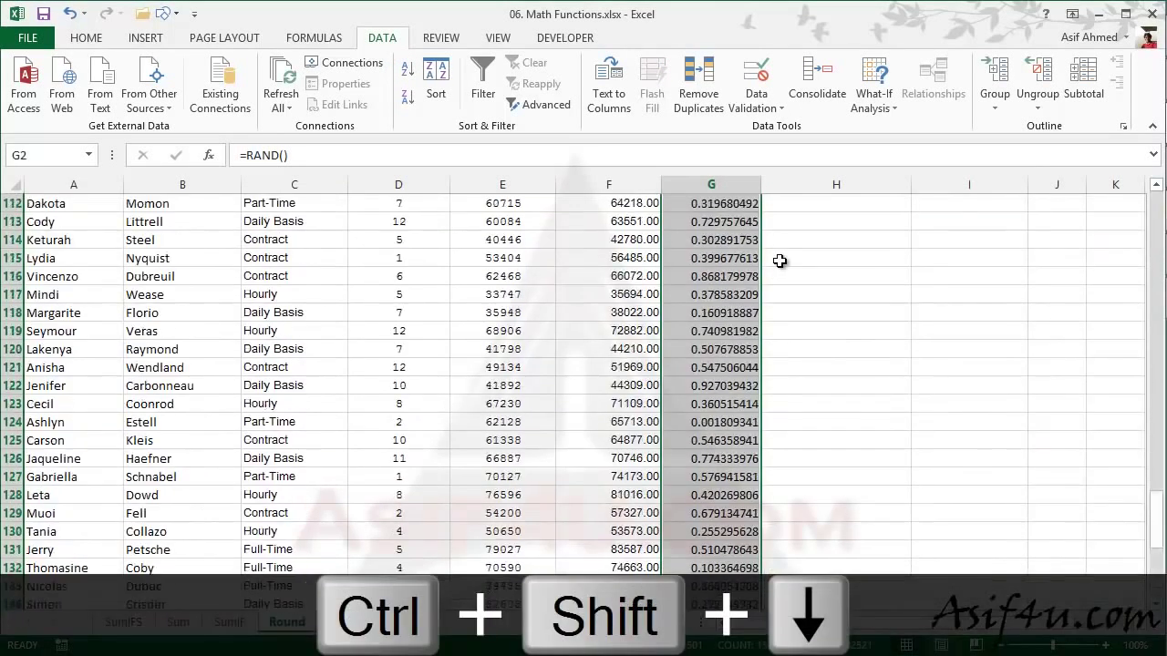
scroll(780, 262, up, 9)
scroll(780, 262, up, 3)
scroll(781, 262, up, 12)
scroll(781, 261, up, 8)
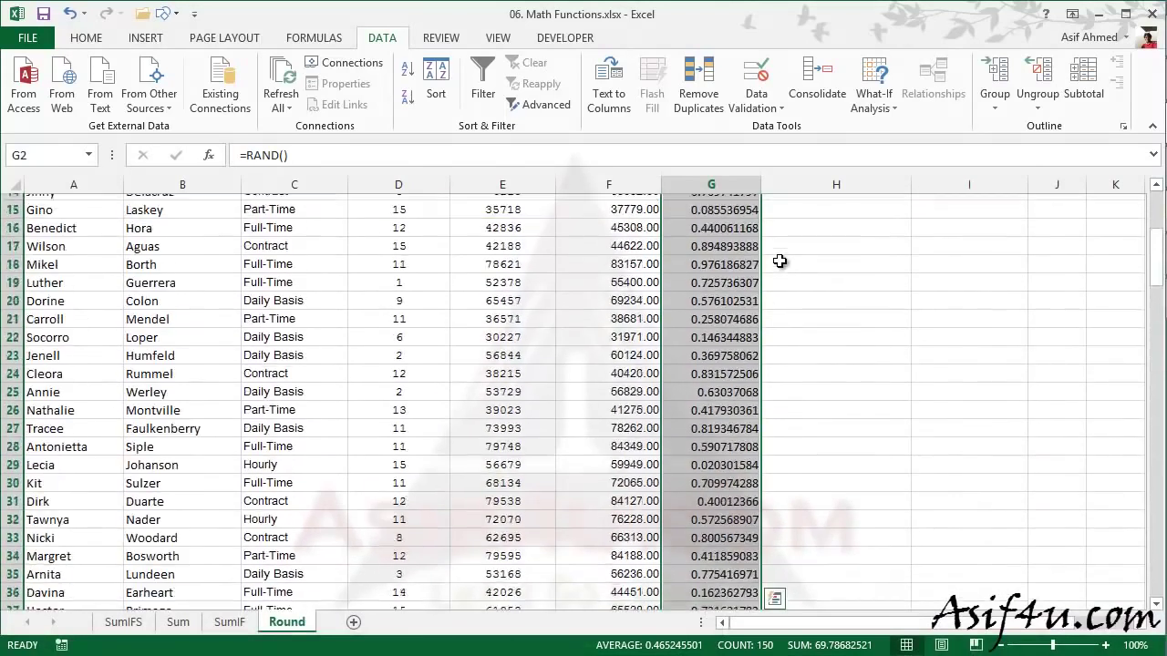
scroll(781, 261, up, 5)
Sort column G ascending, expanding the selection so the whole employee table reshuffles
click(407, 69)
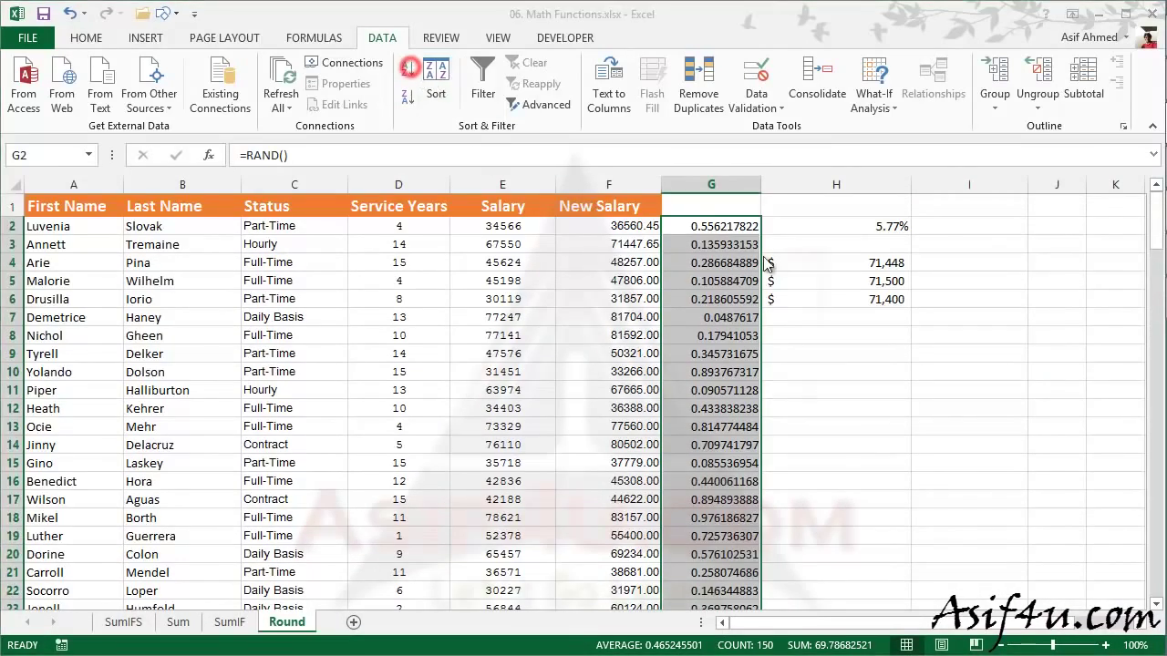
click(745, 390)
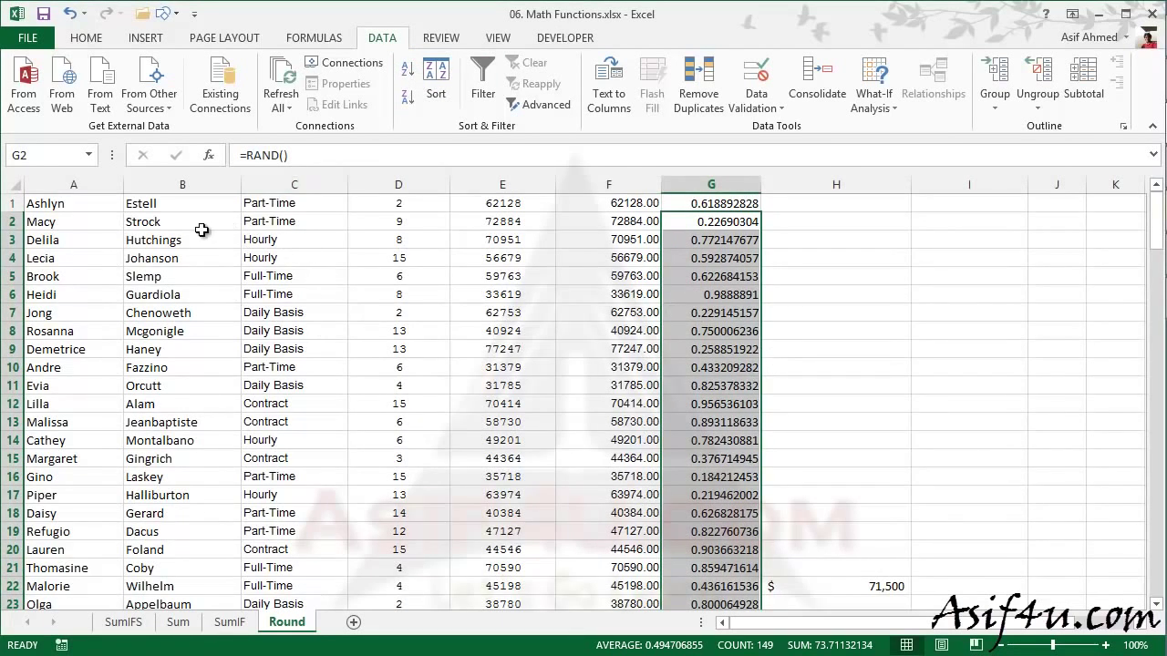
scroll(304, 263, down, 2)
scroll(303, 263, down, 4)
scroll(303, 263, down, 11)
scroll(302, 263, down, 12)
scroll(303, 264, down, 12)
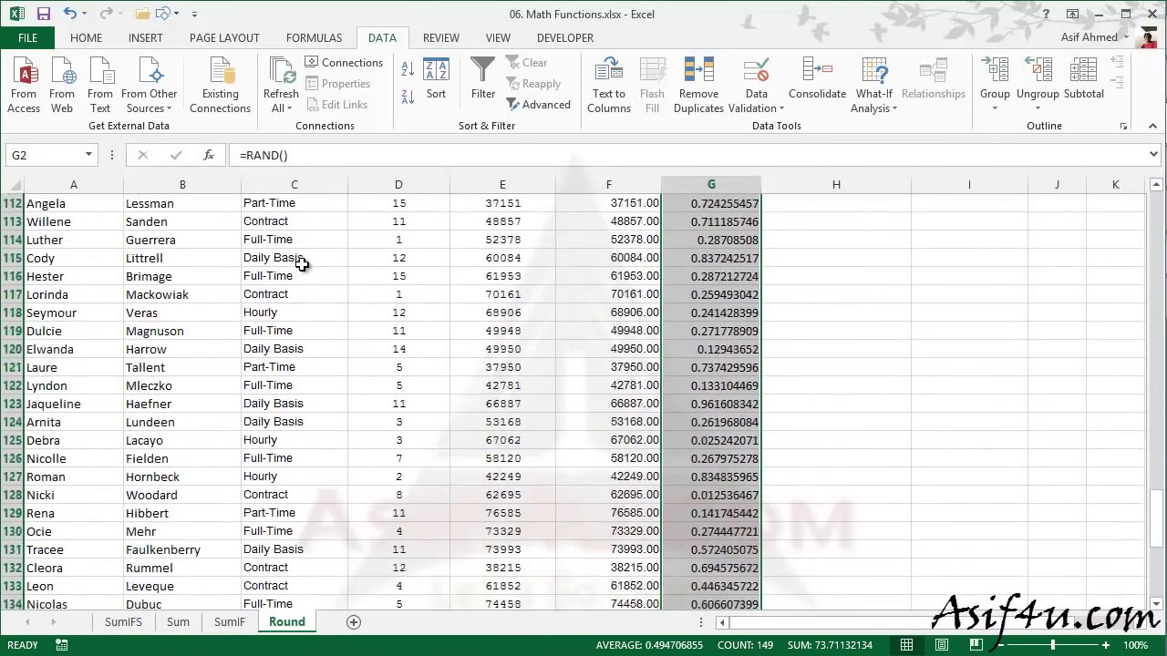
scroll(303, 263, down, 12)
scroll(301, 264, up, 1)
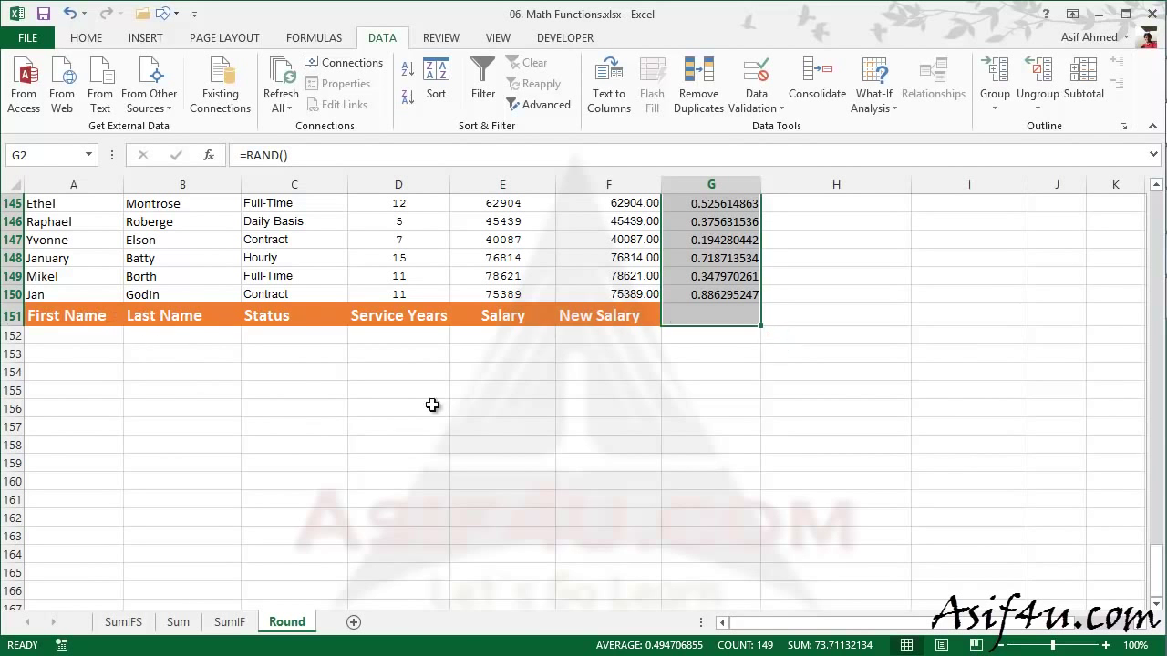
Undo the random sort with Ctrl+Z and select the random values in G2:G15
key(ctrl+z)
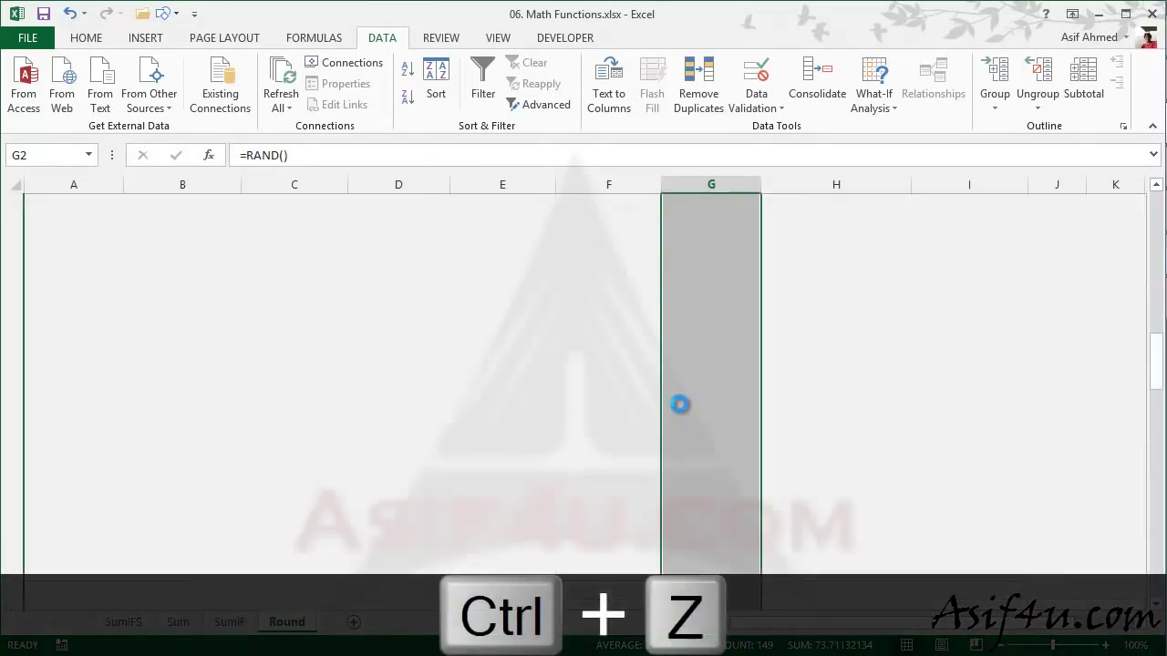
click(743, 307)
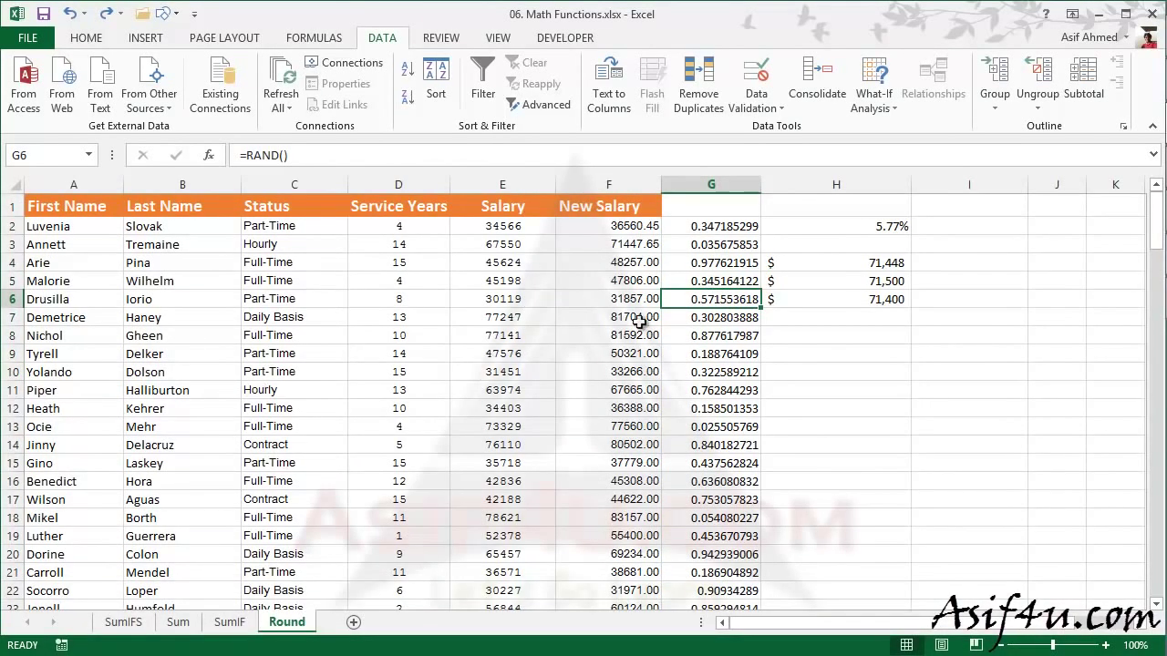
drag(704, 230, 716, 464)
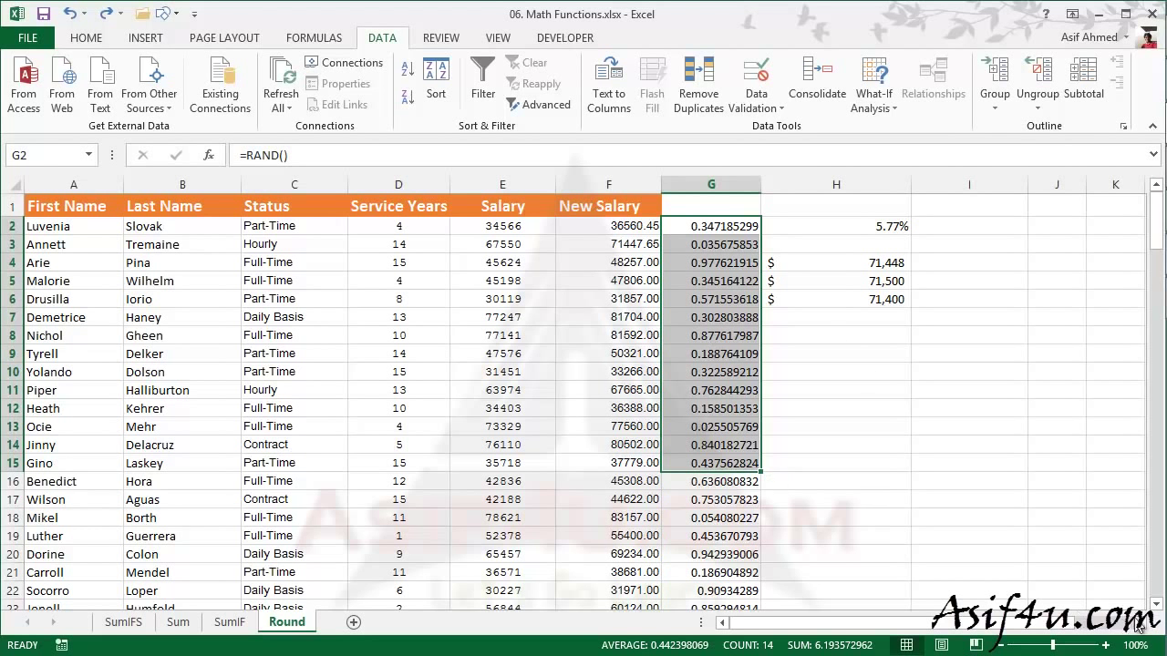
Scroll right to column L and select the =RAND()*100 whole numbers in L4:L16
scroll(893, 447, right, 5)
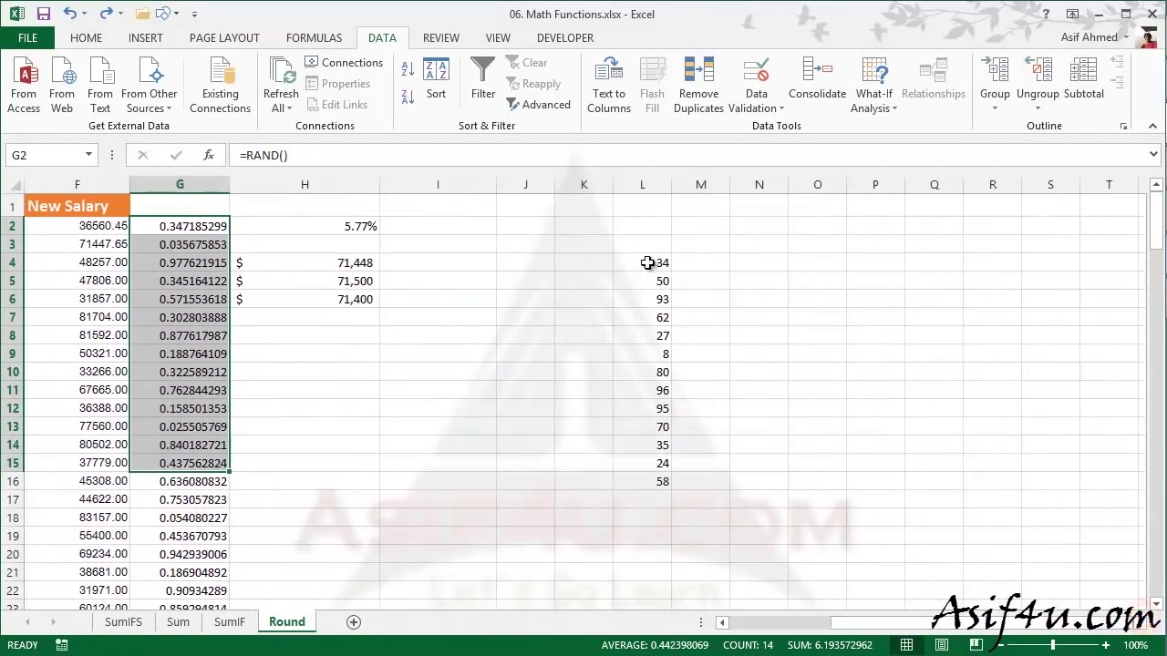
drag(648, 263, 647, 478)
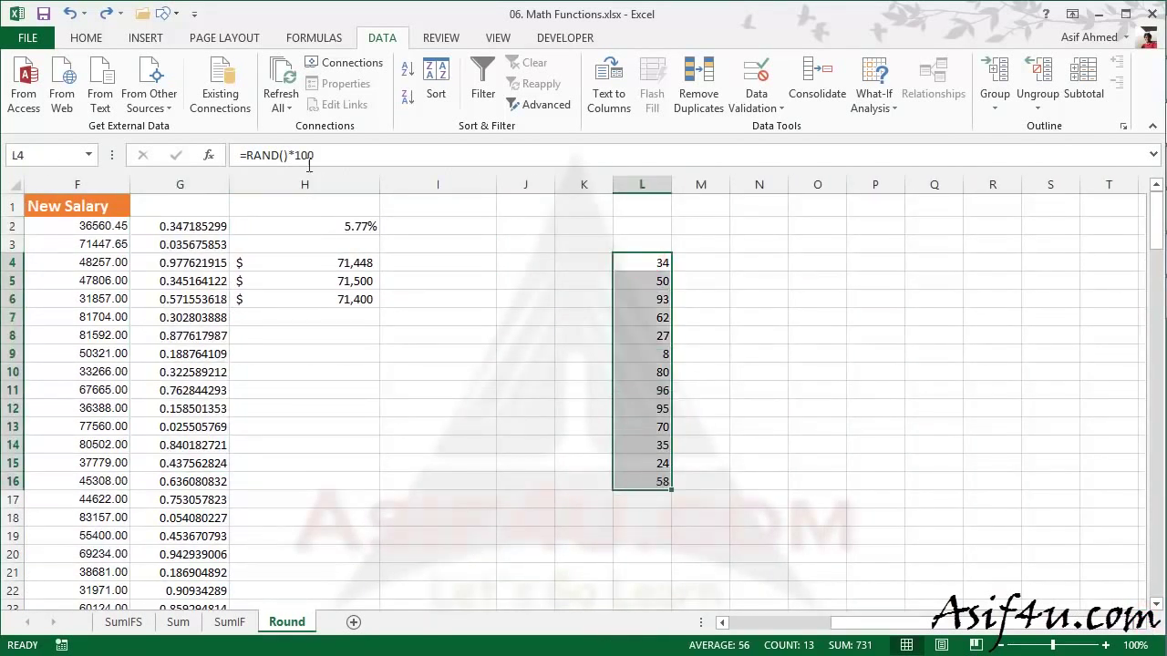